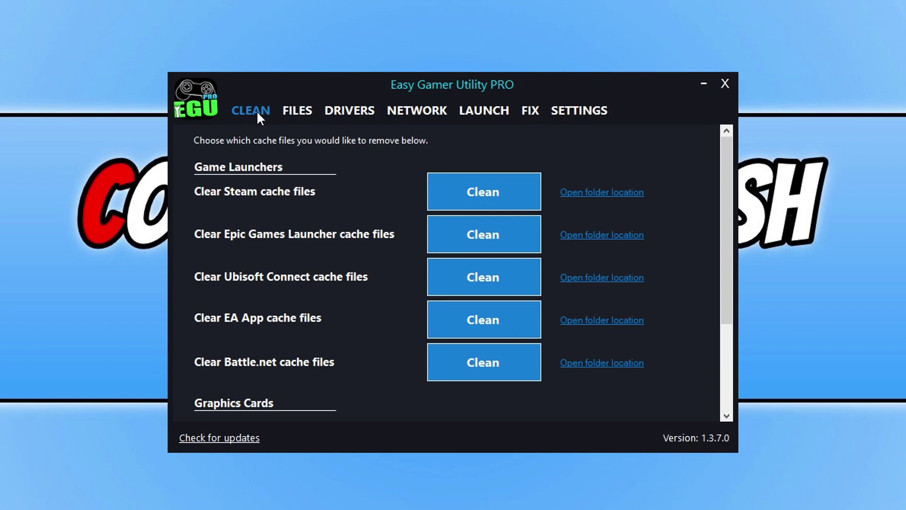
Clean the NVIDIA cache files under Graphics Cards, confirm the permanent deletion, and dismiss the log
left_click_drag(722, 182, 722, 262)
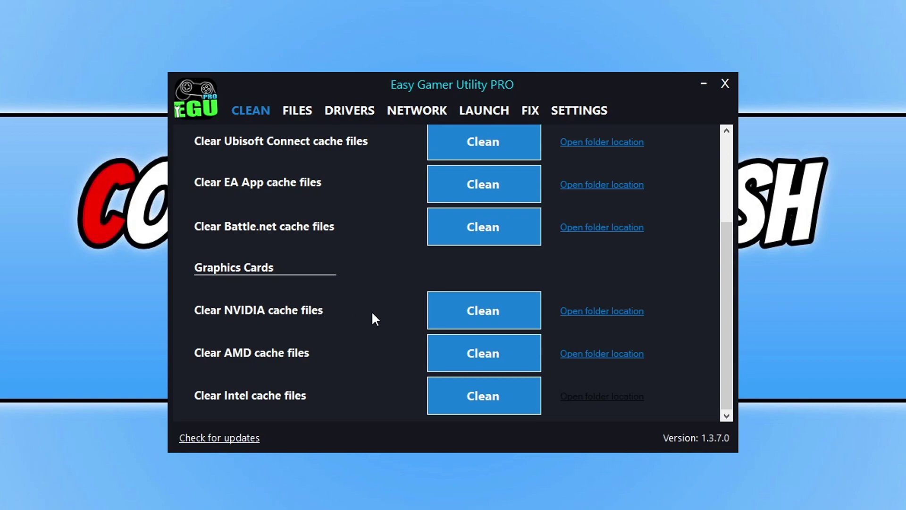
left_click(494, 307)
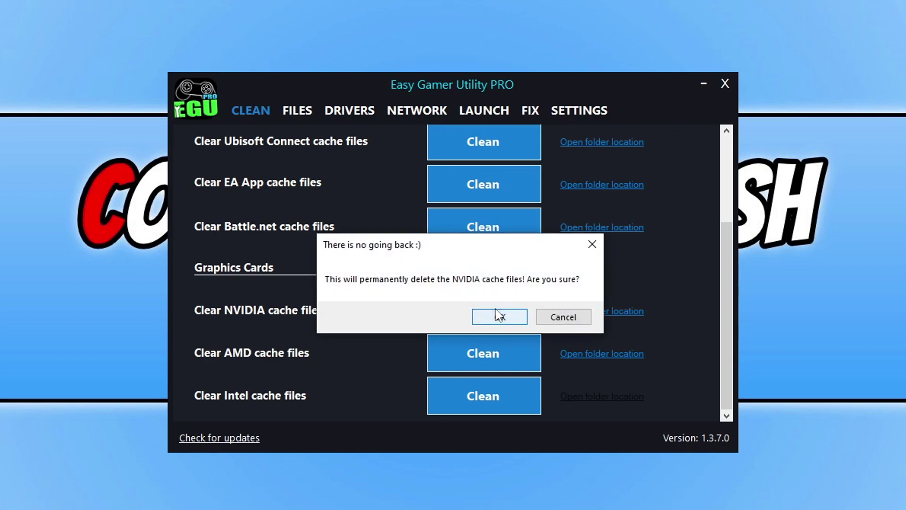
left_click(506, 318)
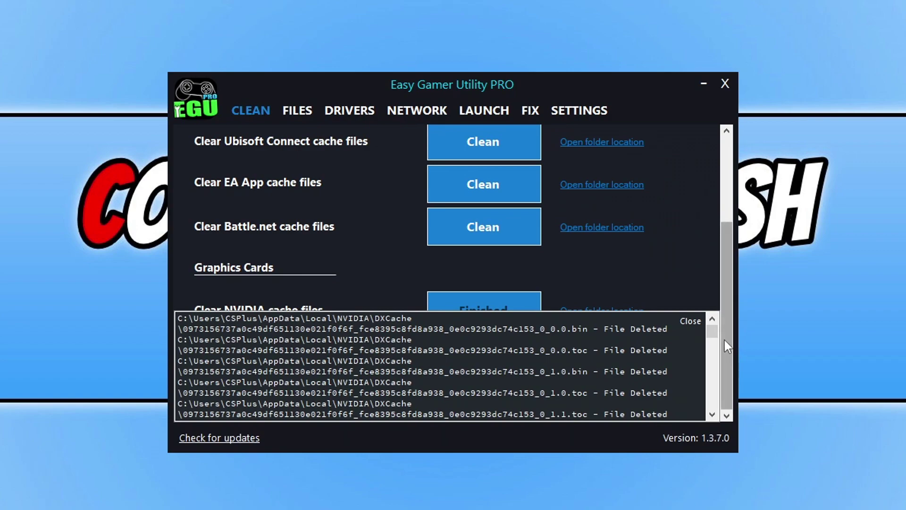
left_click(691, 320)
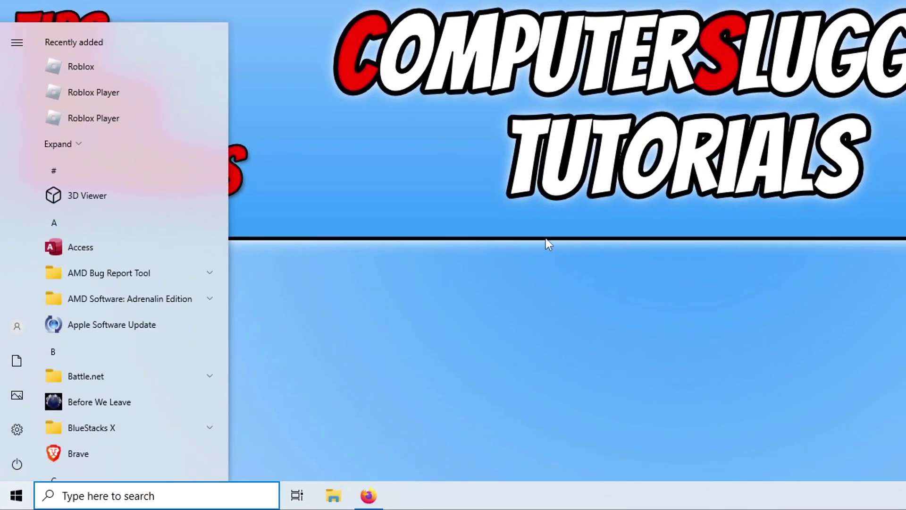
Launch Disk Clean-up from a 'disk' search and pick drive C:
type("disk")
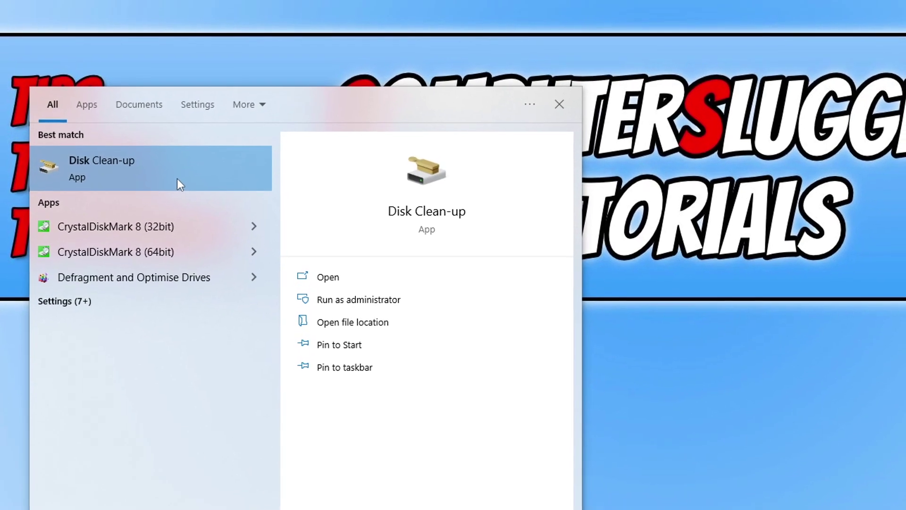
left_click(182, 121)
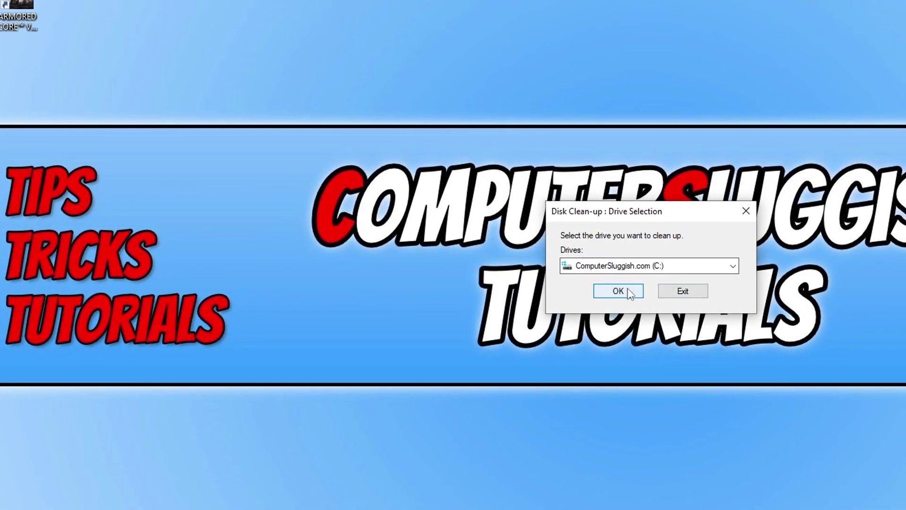
left_click(622, 276)
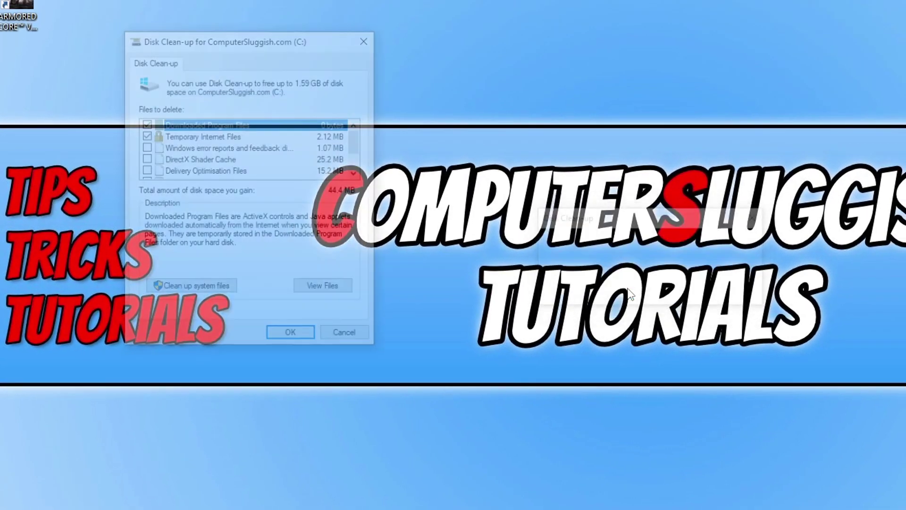
Untick Downloaded Program Files and Temporary Internet Files, tick DirectX Shader Cache, and delete it
left_click(144, 123)
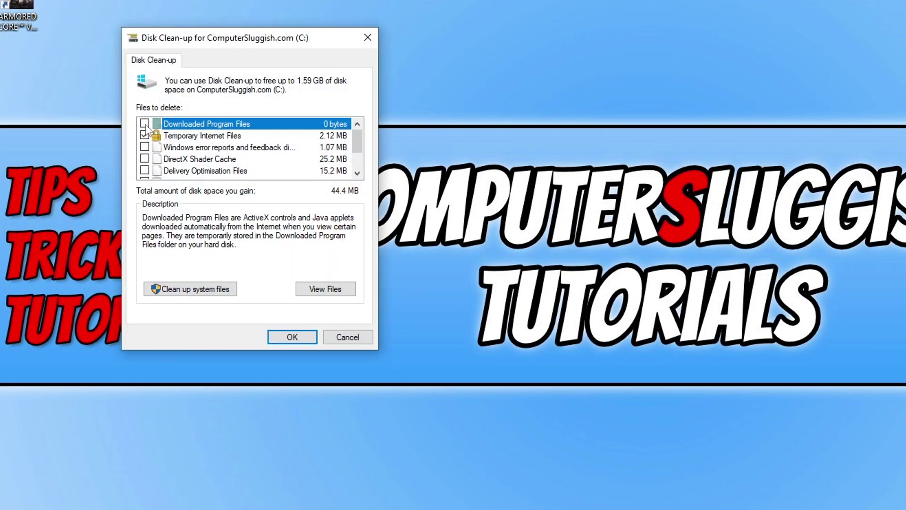
left_click(144, 135)
left_click(144, 159)
left_click(278, 160)
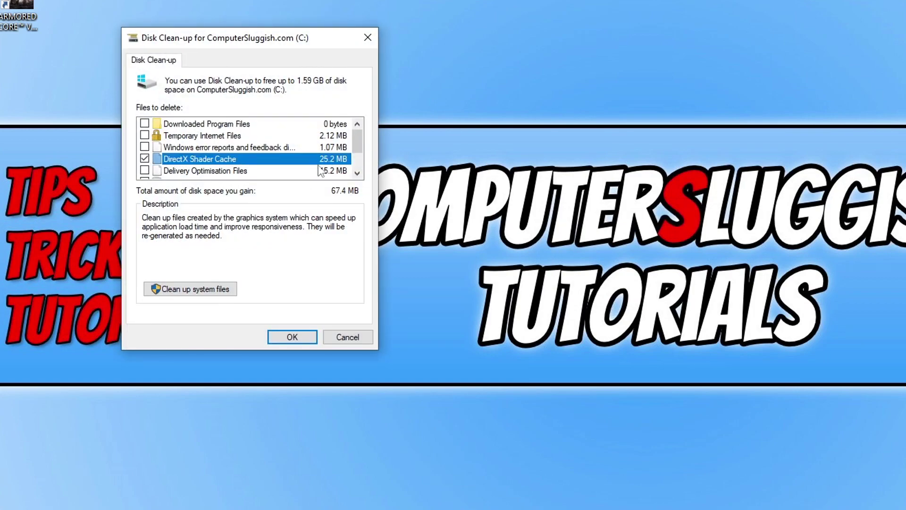
left_click(306, 340)
left_click(677, 276)
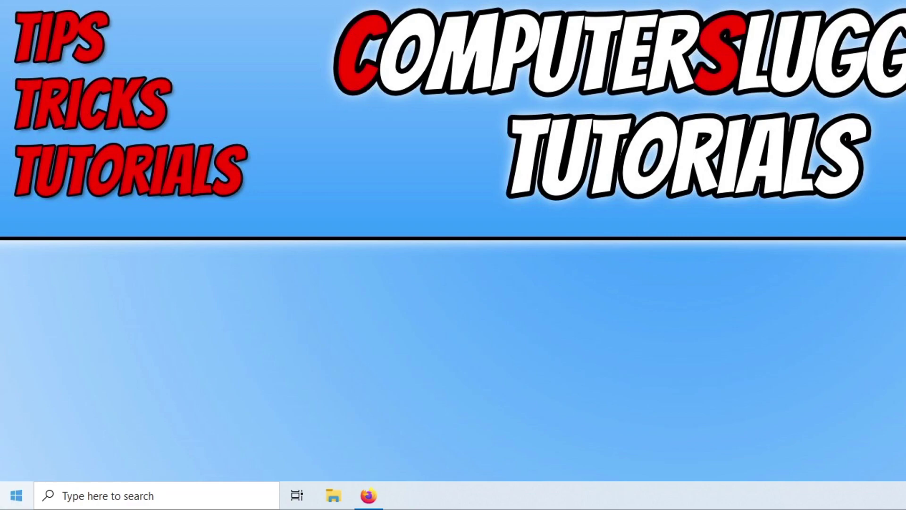
right_click(16, 496)
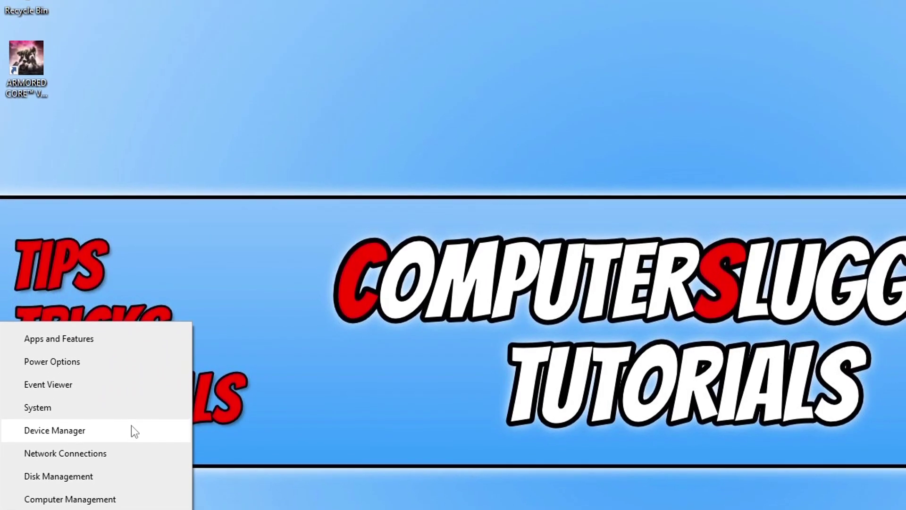
In Device Manager, expand Display adapters and select the NVIDIA GeForce RTX 4060
left_click(132, 308)
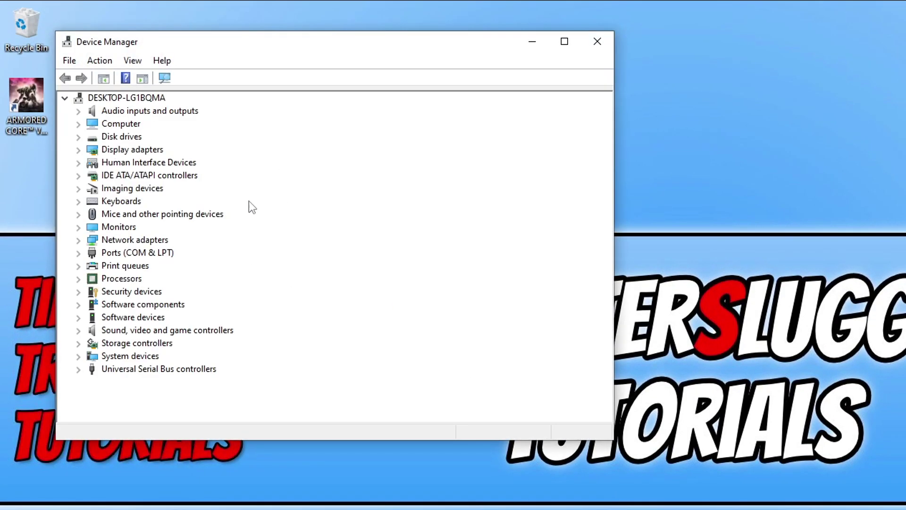
left_click(80, 149)
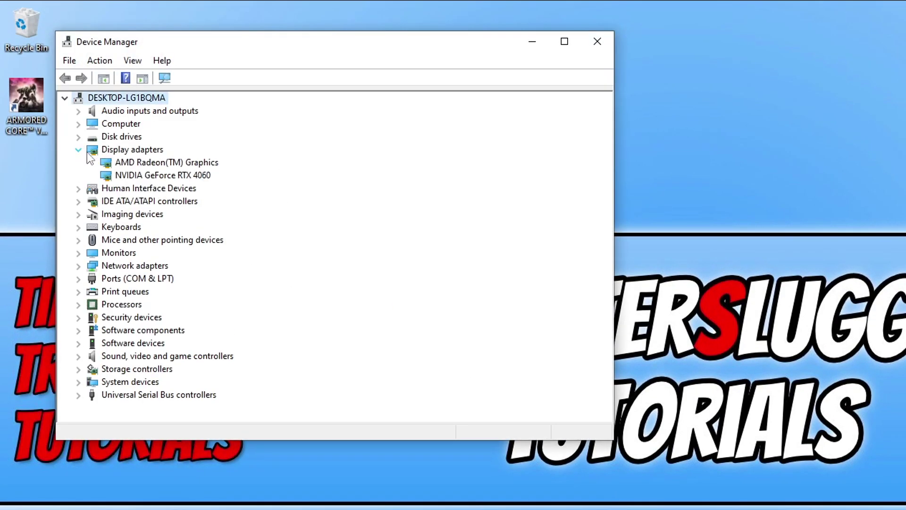
left_click(199, 177)
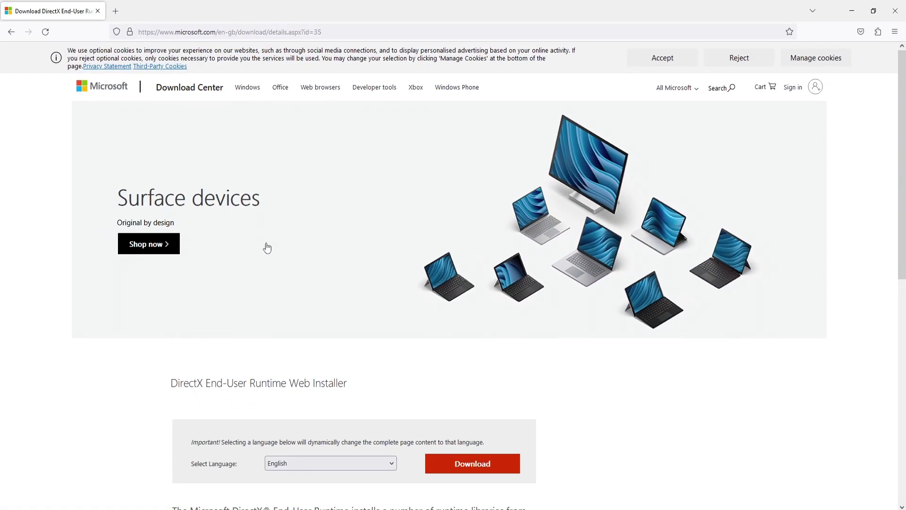
Download dxwebsetup.exe from the DirectX End-User Runtime page and run it
scroll(282, 270, "down", 2)
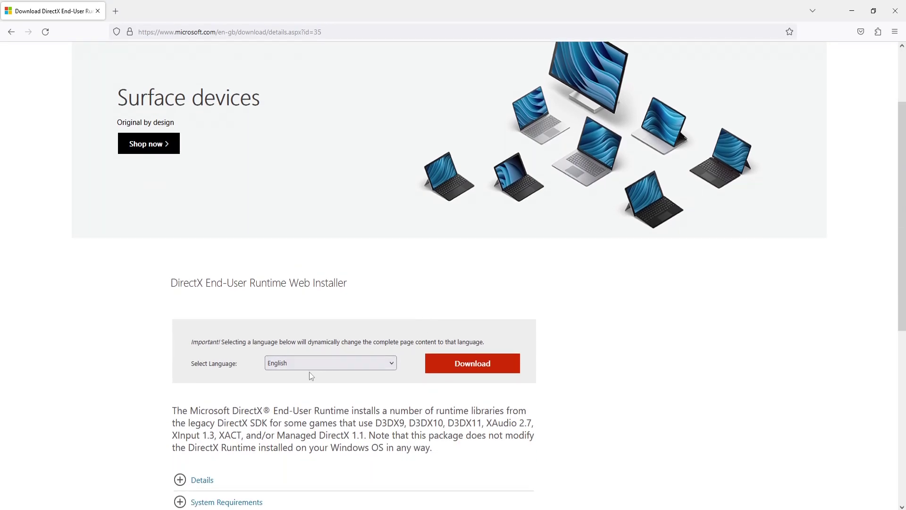
left_click(476, 370)
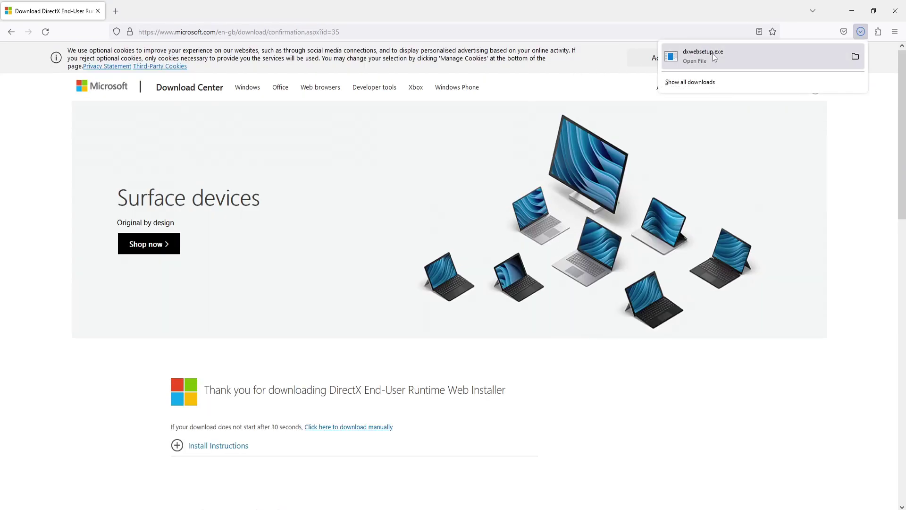
left_click(733, 57)
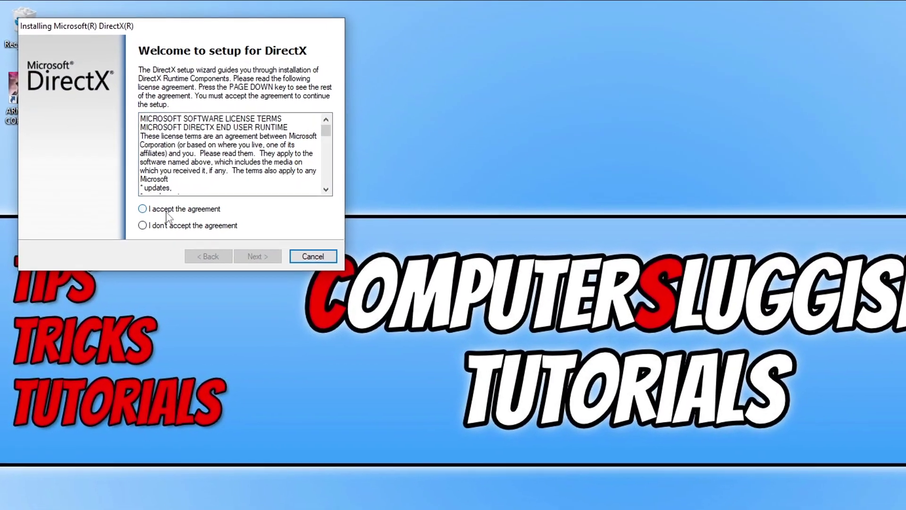
Accept the DirectX licence, decline the Bing Bar, and start the DirectX installation
left_click(165, 193)
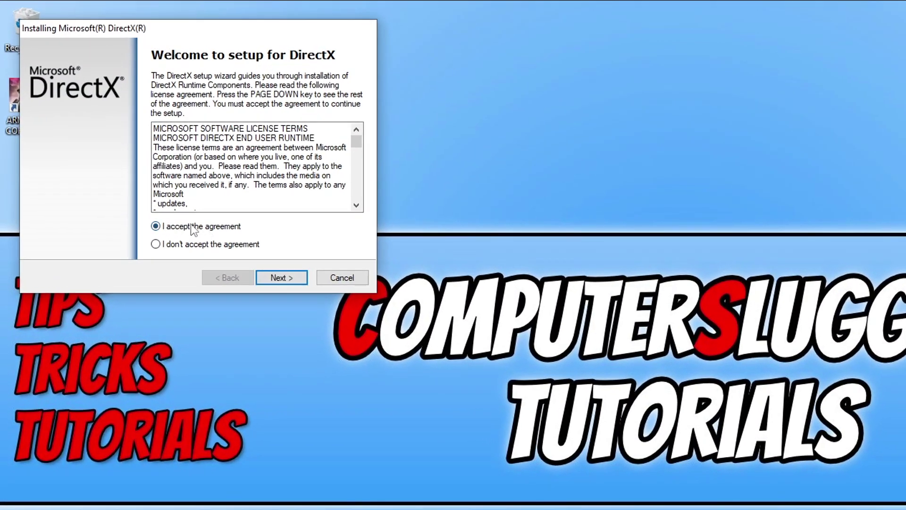
left_click(283, 277)
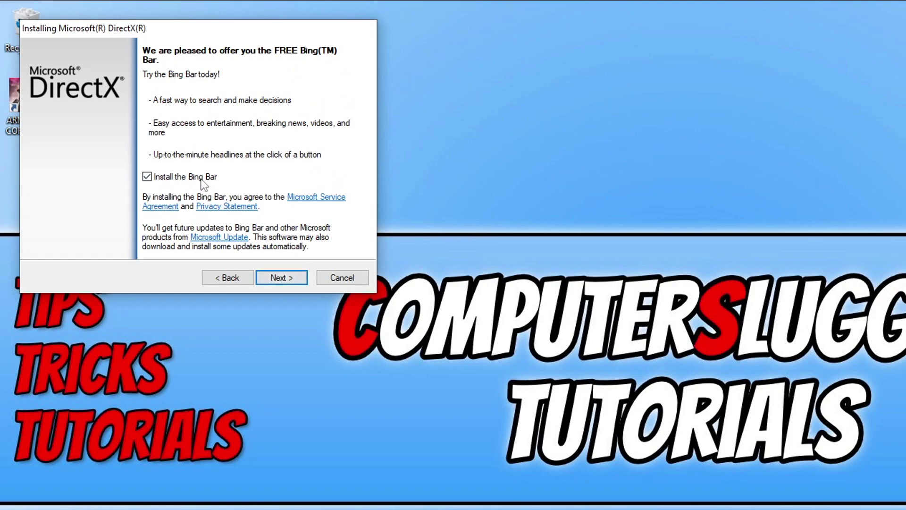
left_click(154, 175)
left_click(289, 279)
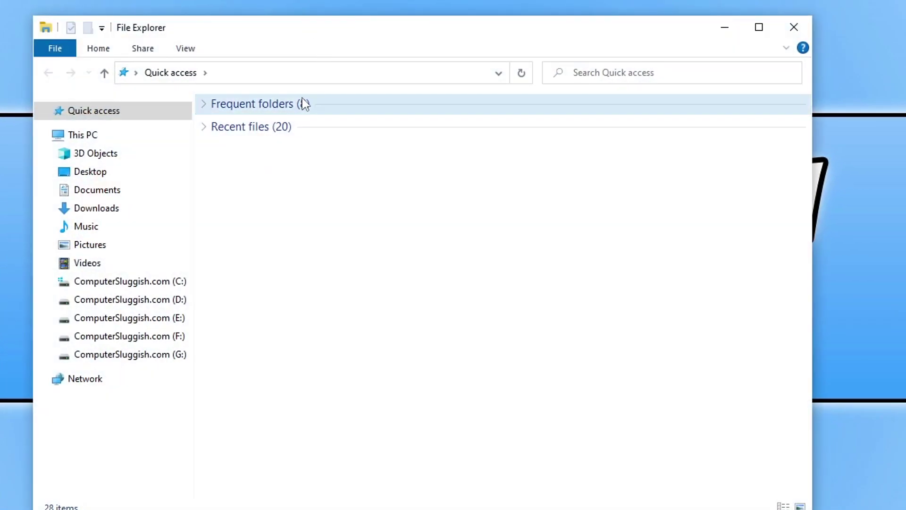
Go to %appdata%, open the ArmoredCore6 folder, and close the microphone privacy settings
left_click(263, 66)
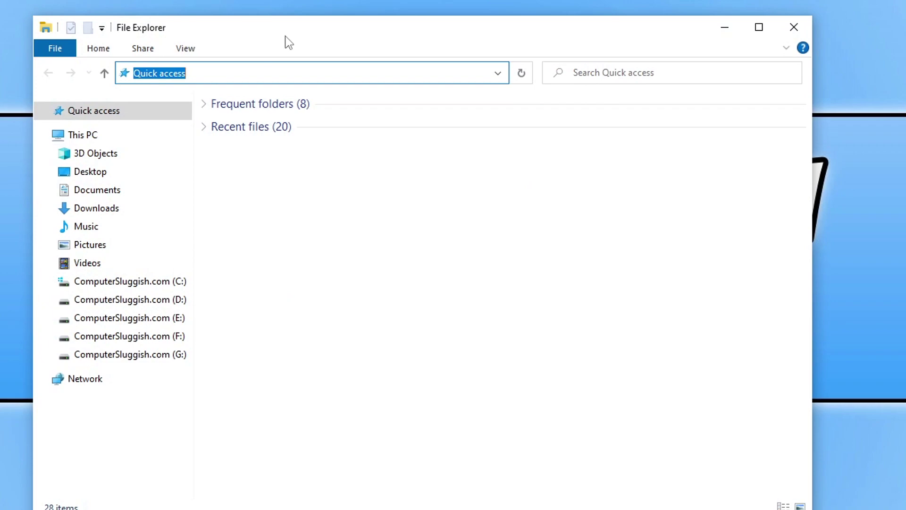
type("%appdat")
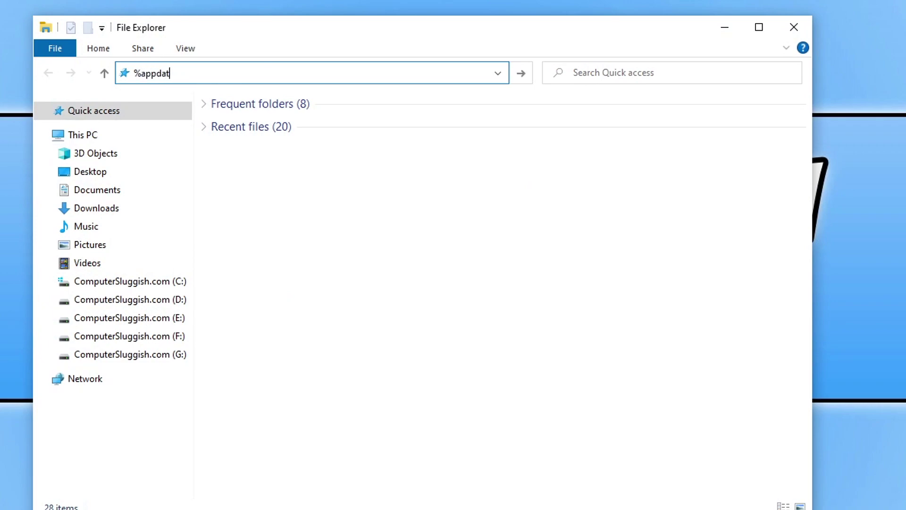
type("a%")
key("Return")
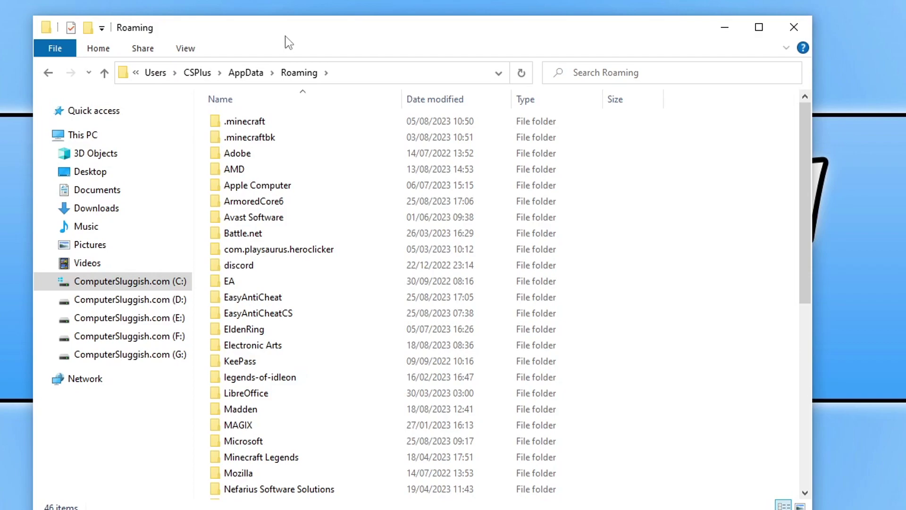
double_click(284, 203)
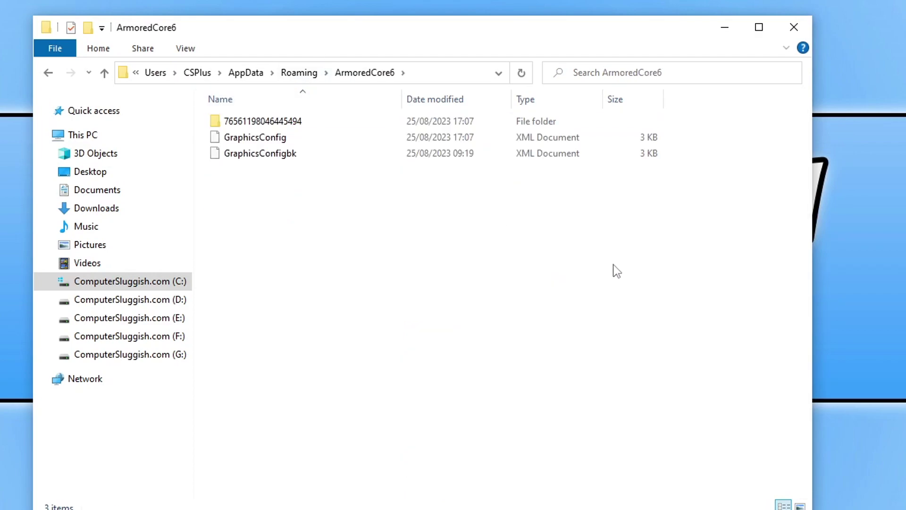
left_click_drag(595, 322, 570, 315)
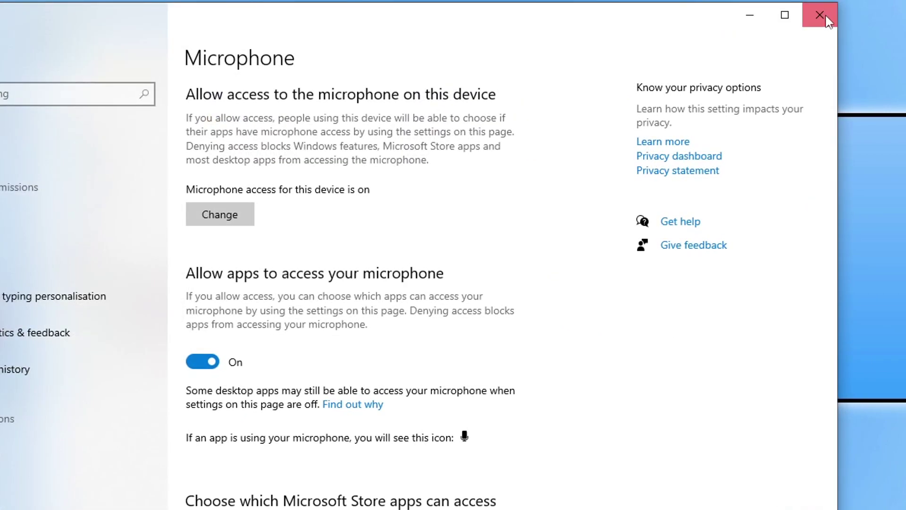
left_click(817, 14)
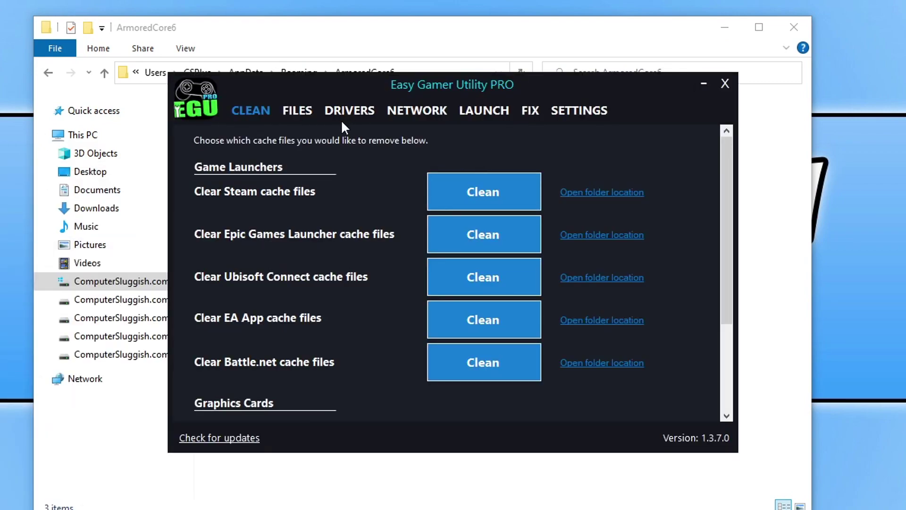
Under FILES, choose ARMORED CORE VI and open its Config files folder
left_click(305, 111)
left_click(251, 194)
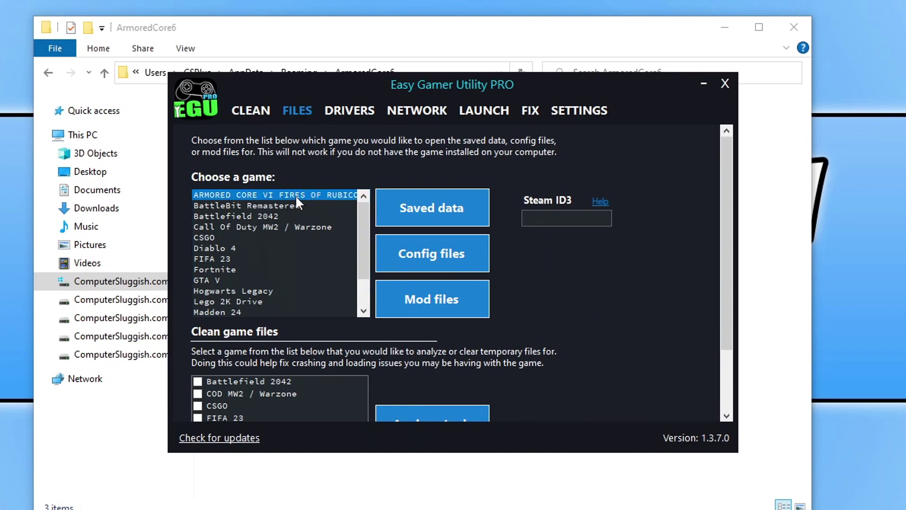
left_click(437, 258)
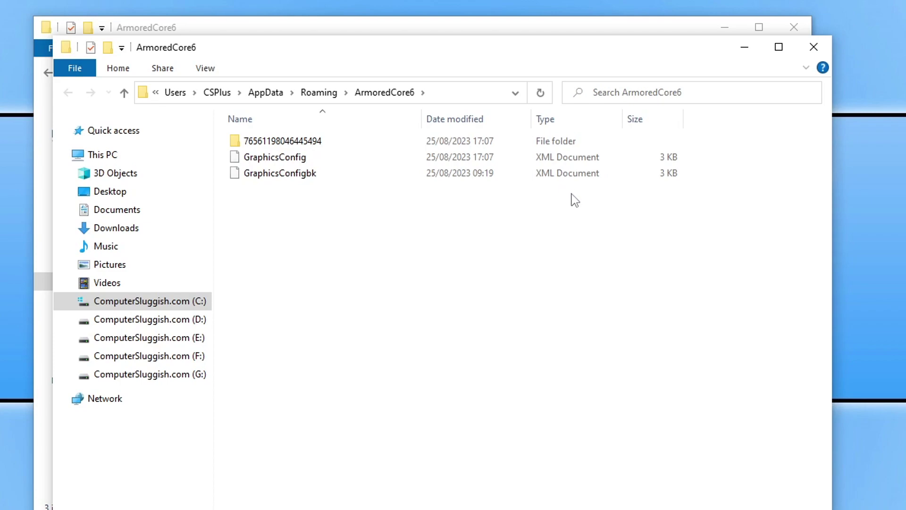
Delete the GraphicsConfigbk backup and start renaming the GraphicsConfig file
left_click(293, 172)
key("Delete")
left_click(299, 158)
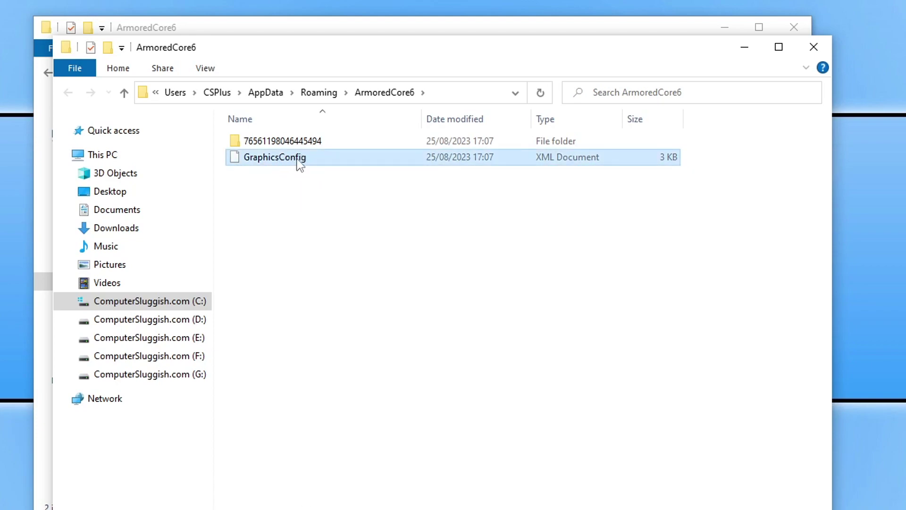
right_click(298, 159)
left_click(424, 441)
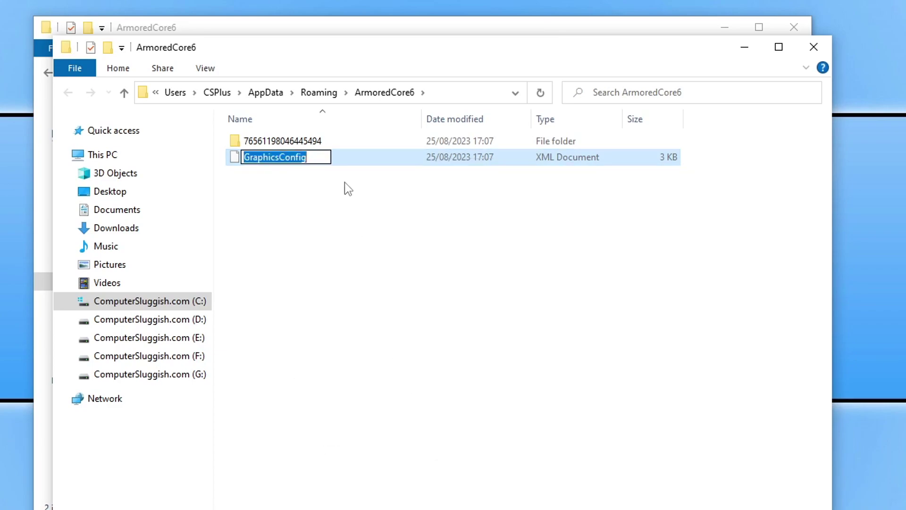
Append CS to the name so the file becomes GraphicsConfigCS
left_click(313, 158)
key("ctrl+a")
type("CS")
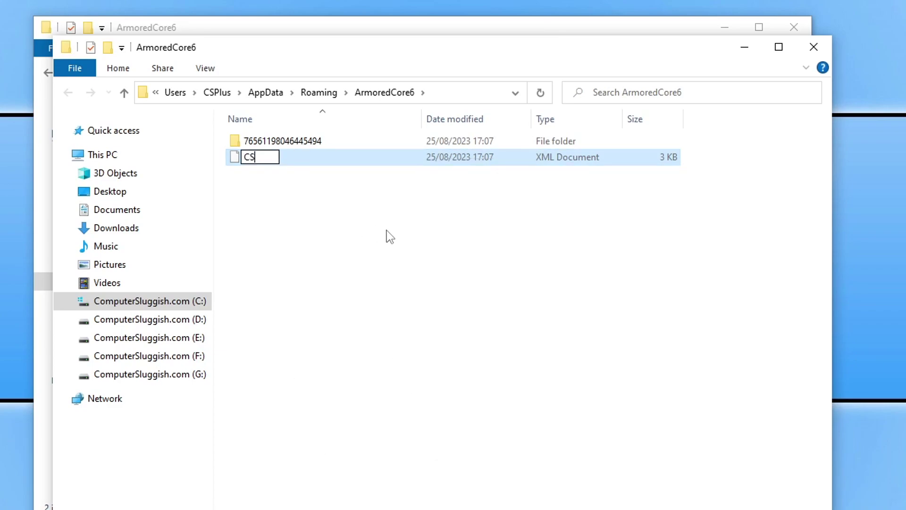
key("ctrl+z")
left_click(310, 162)
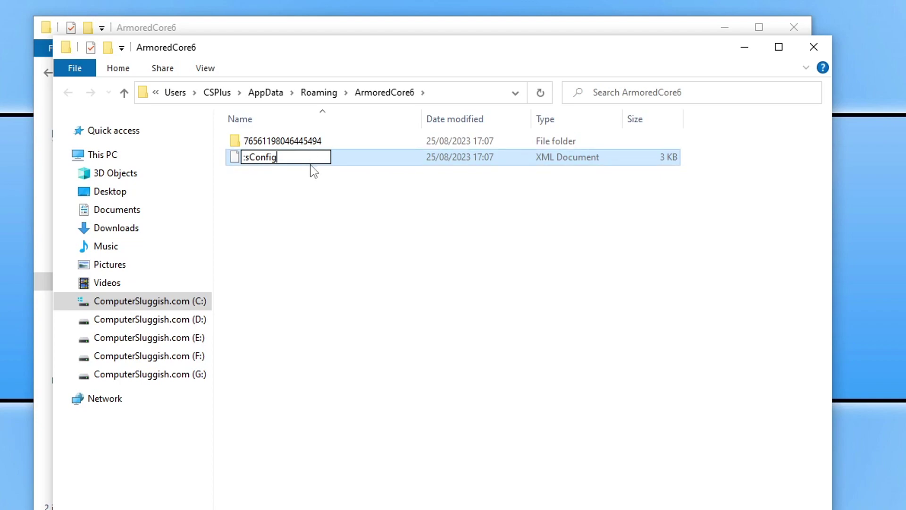
type("CS")
key("Return")
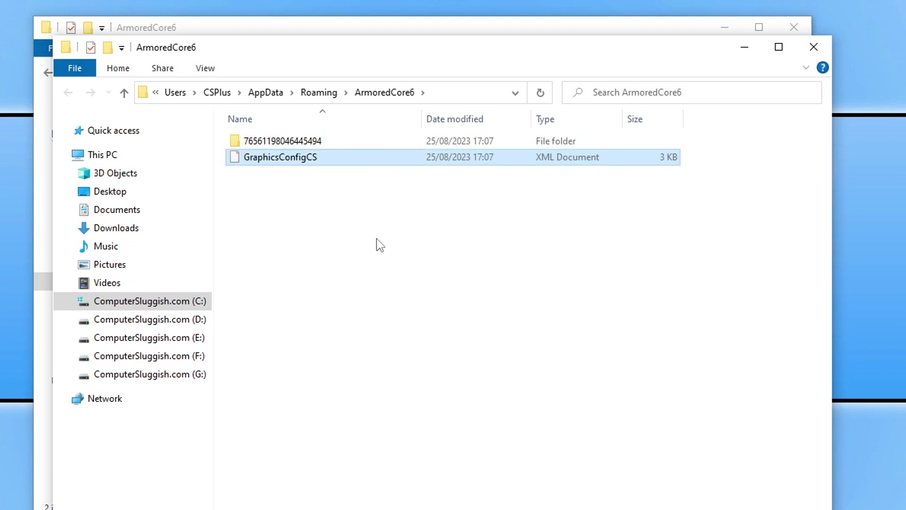
left_click(428, 232)
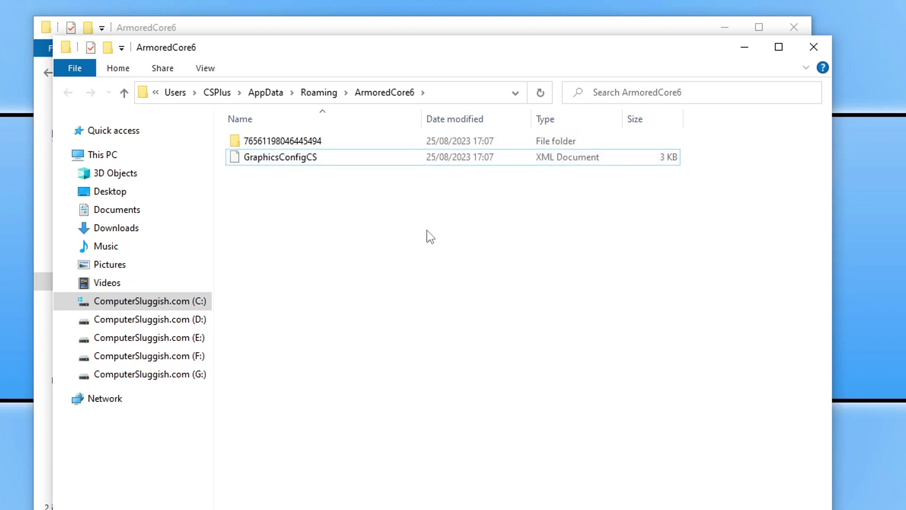